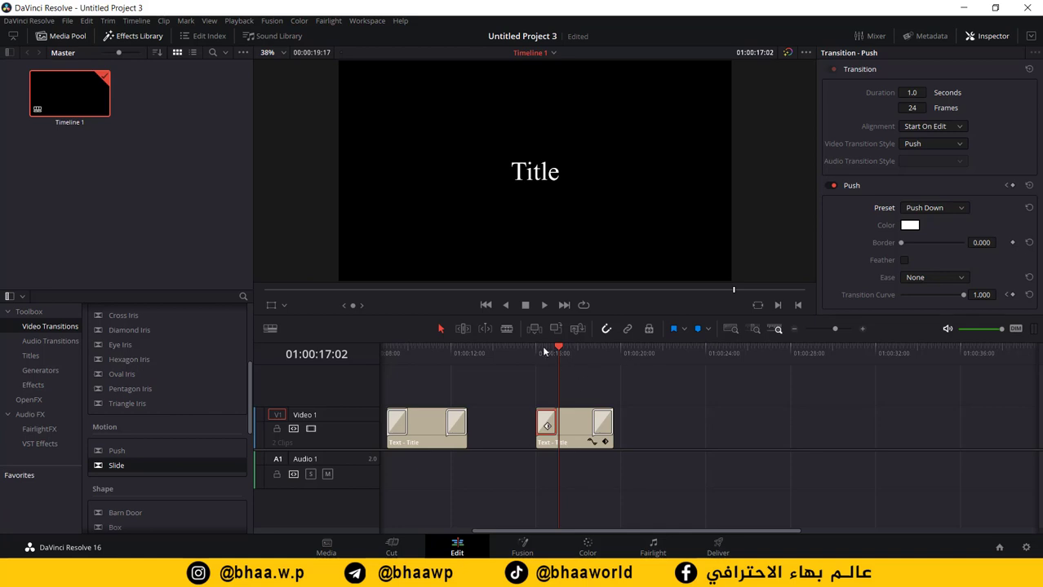
# Step: Set the preset of the second title's opening Push transition to Push Left and play the transition back
pyautogui.click(529, 352)
pyautogui.press('space')
pyautogui.click(934, 208)
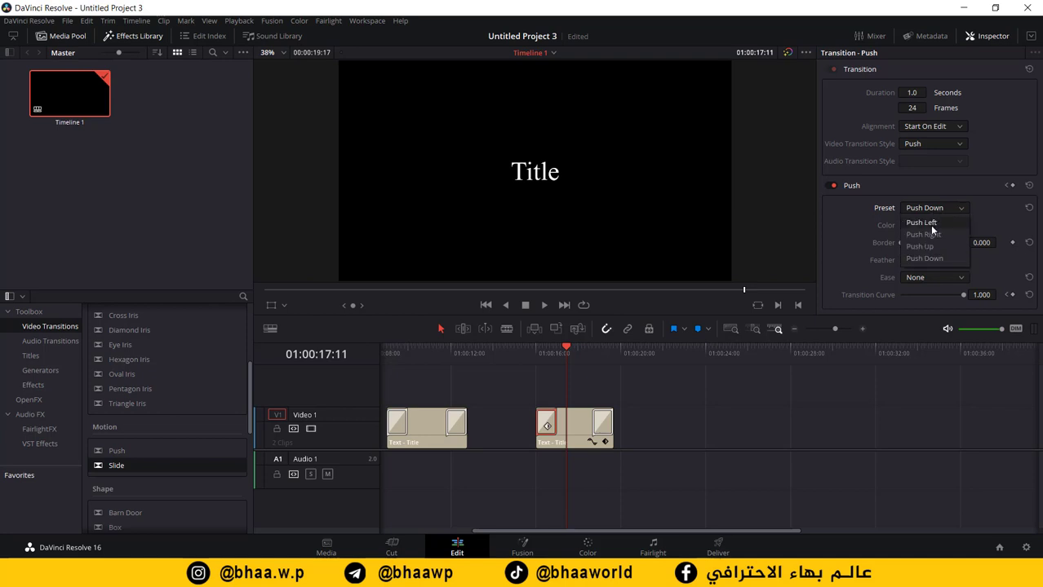
pyautogui.click(927, 223)
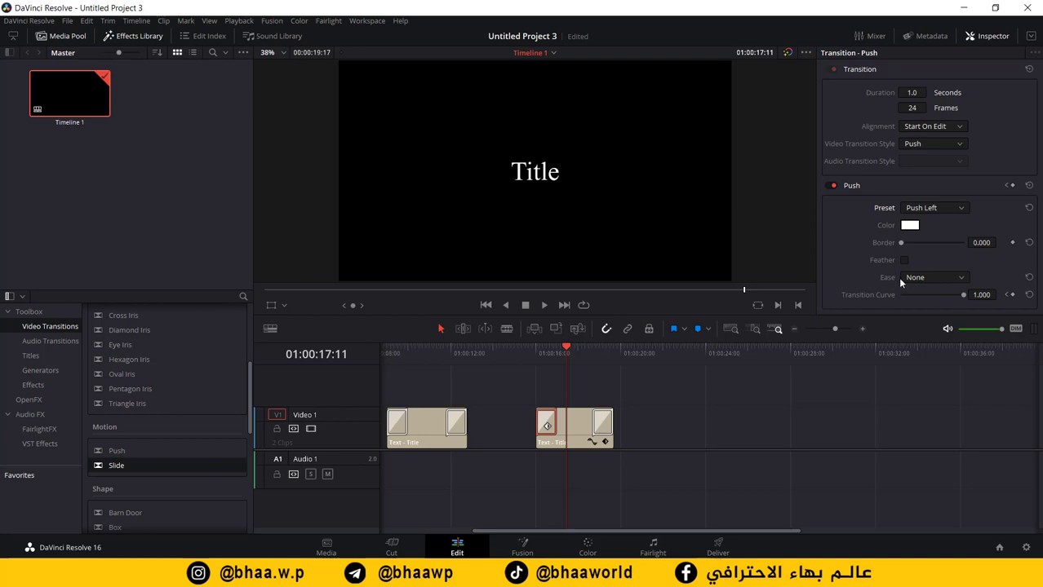
pyautogui.click(537, 359)
pyautogui.press('space')
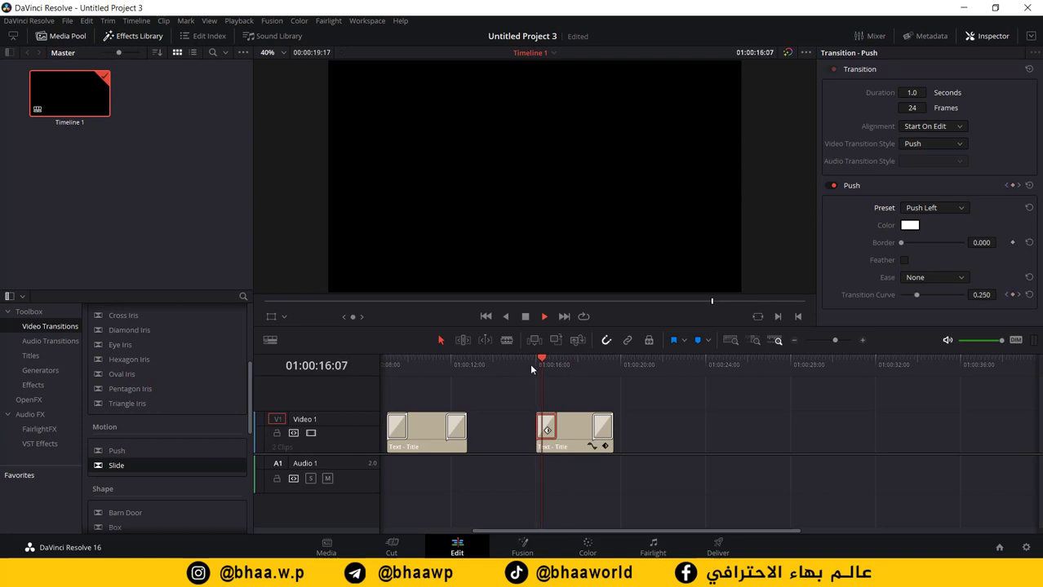
pyautogui.press('space')
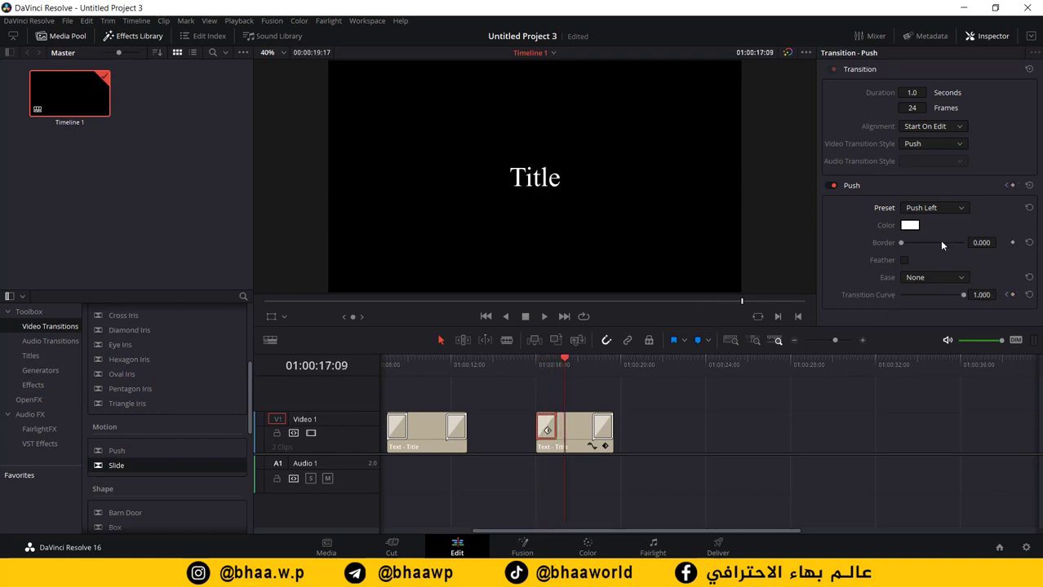
# Step: Set the ease of the second title's opening Push transition to In & Out and preview it
pyautogui.click(937, 278)
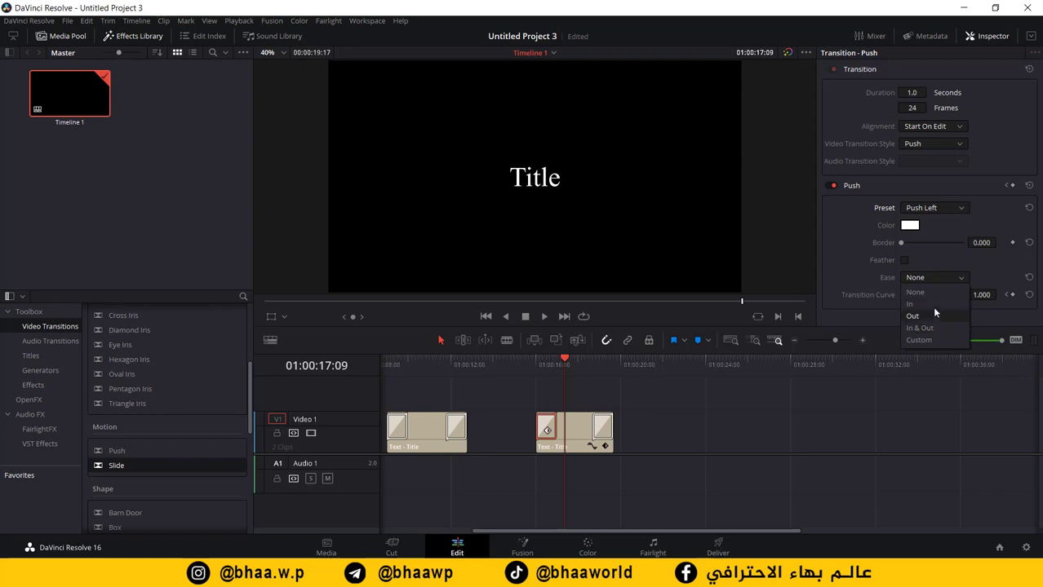
pyautogui.click(935, 328)
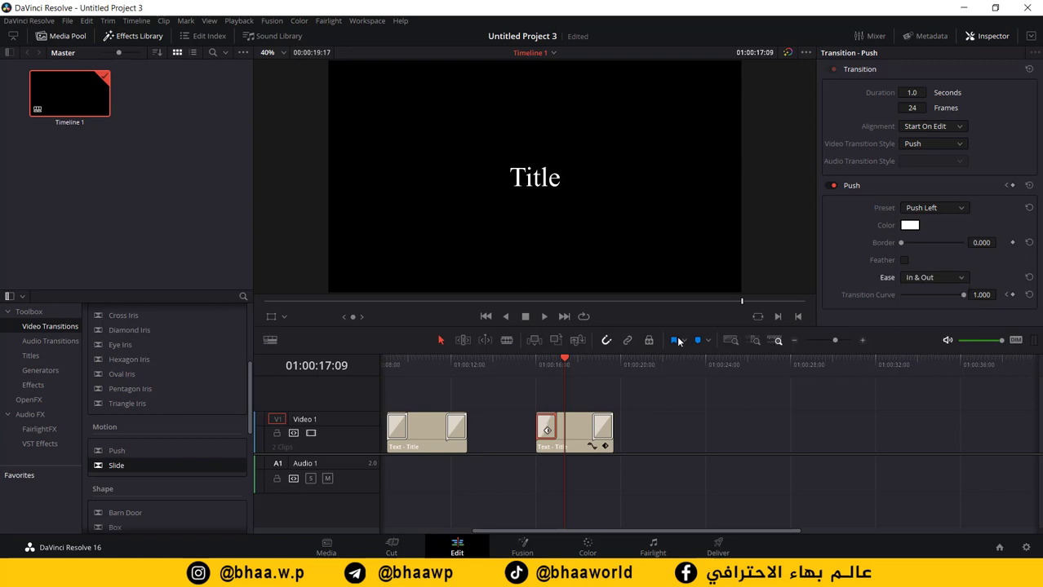
pyautogui.moveTo(572, 364); pyautogui.dragTo(538, 364)
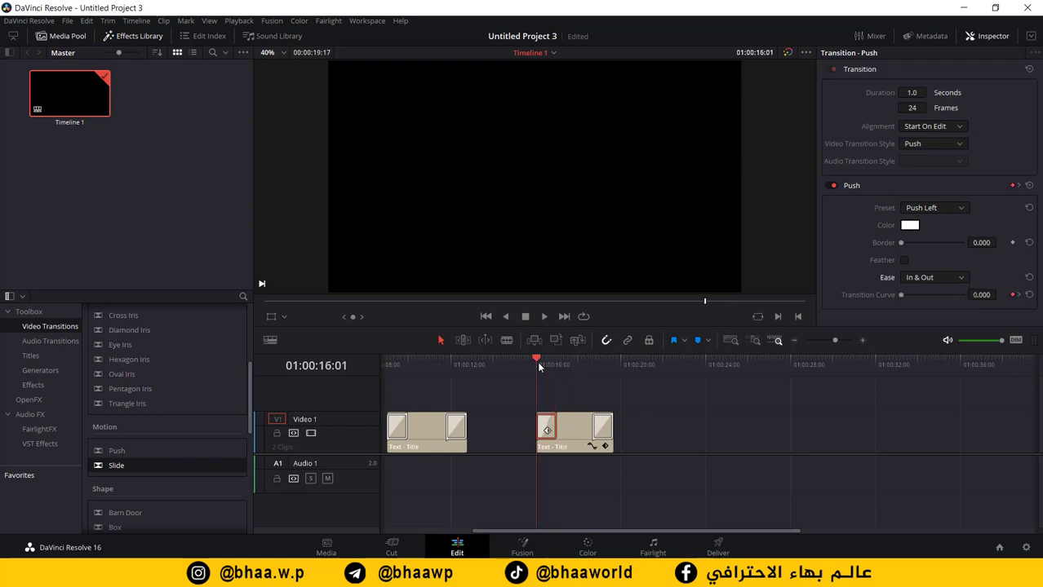
pyautogui.press('space')
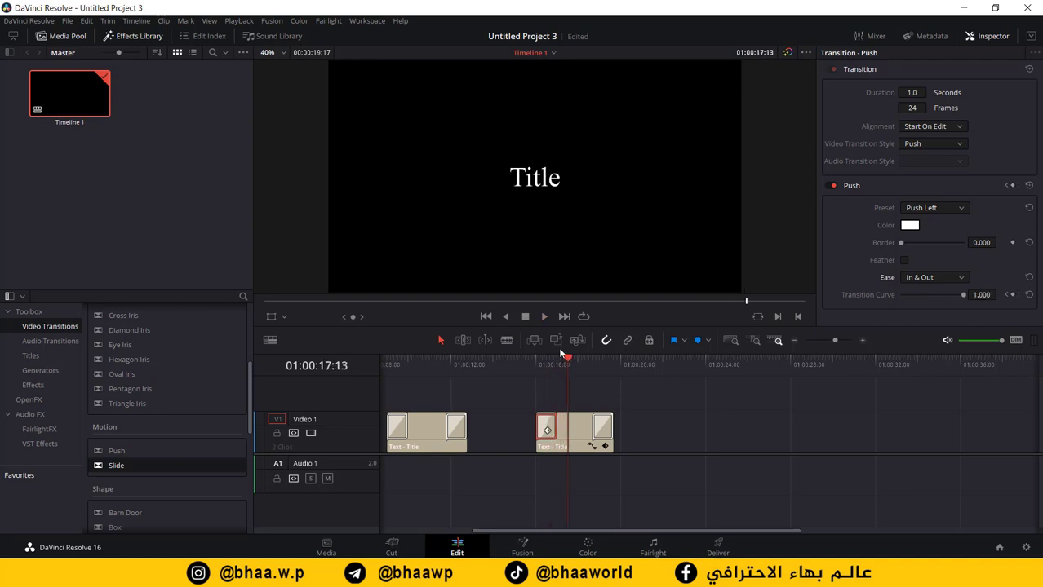
# Step: Play the opening transitions of the first and second titles to compare their motion
pyautogui.moveTo(571, 364); pyautogui.dragTo(387, 368)
pyautogui.press('space')
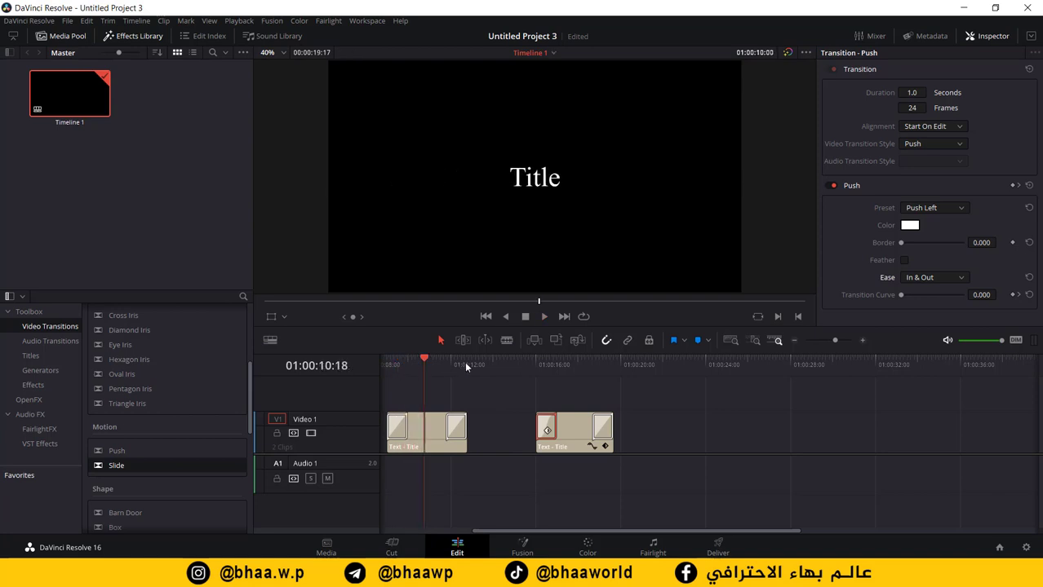
pyautogui.click(525, 367)
pyautogui.click(533, 372)
pyautogui.press('space')
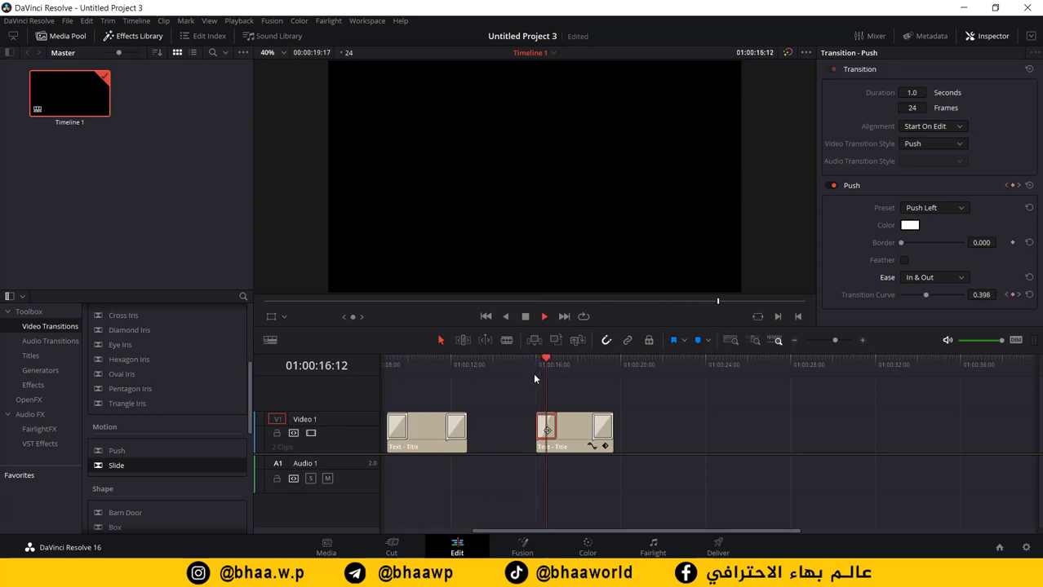
pyautogui.press('space')
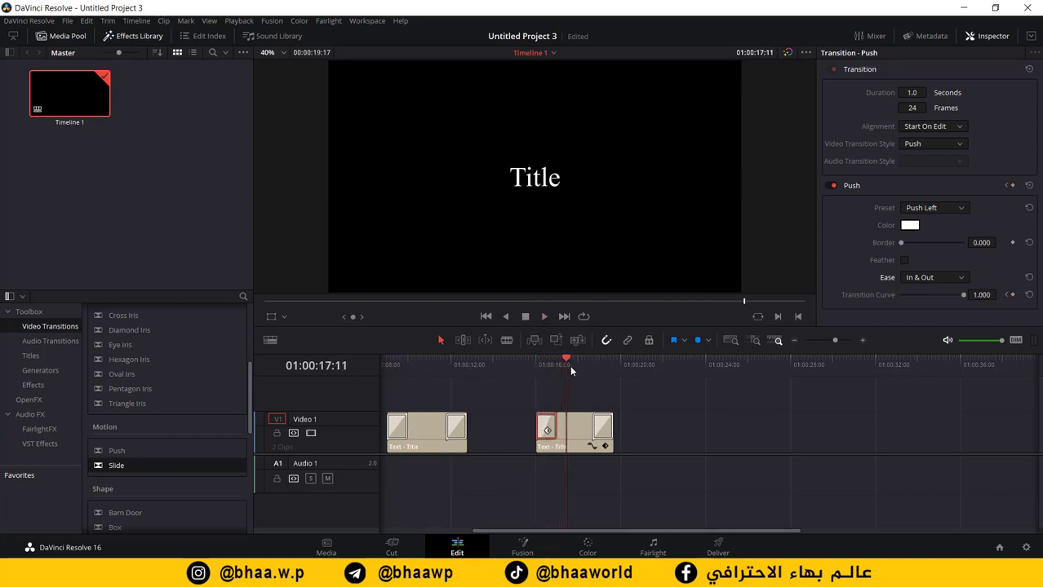
# Step: Try the In ease on the second title's opening transition, preview it, and return the ease to In & Out
pyautogui.click(949, 279)
pyautogui.click(936, 304)
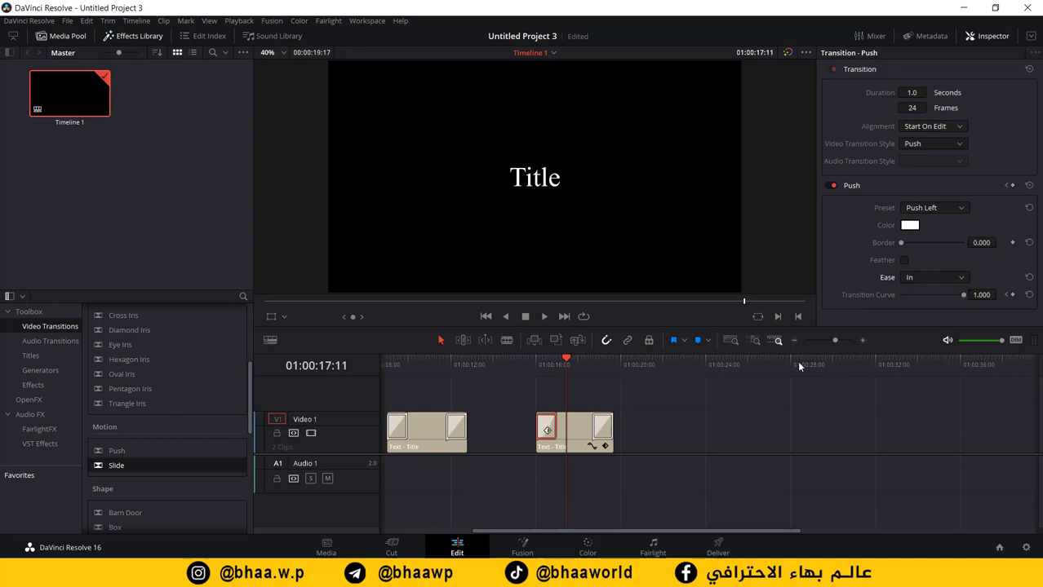
pyautogui.click(537, 367)
pyautogui.press('space')
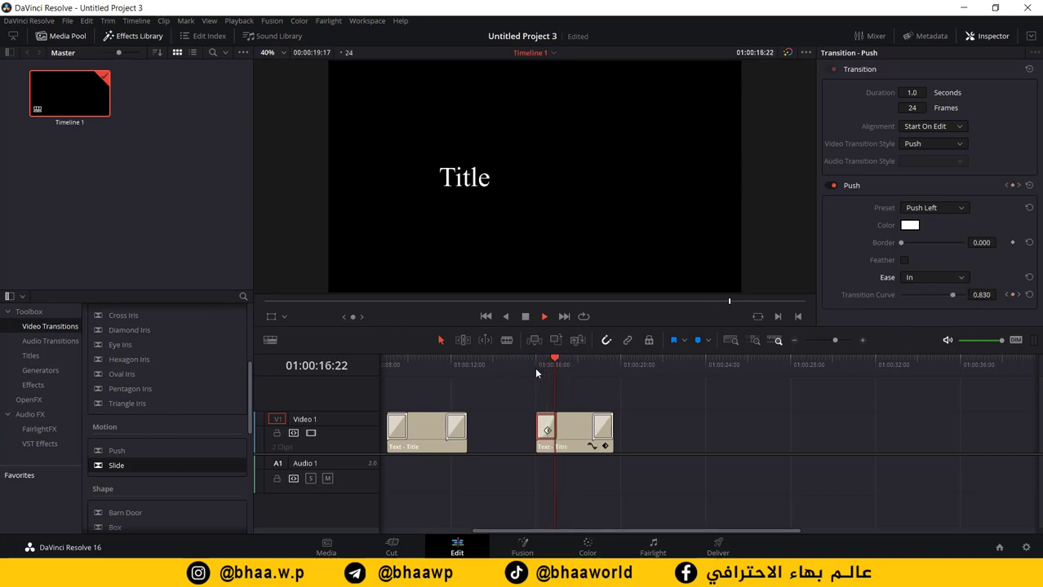
pyautogui.press('space')
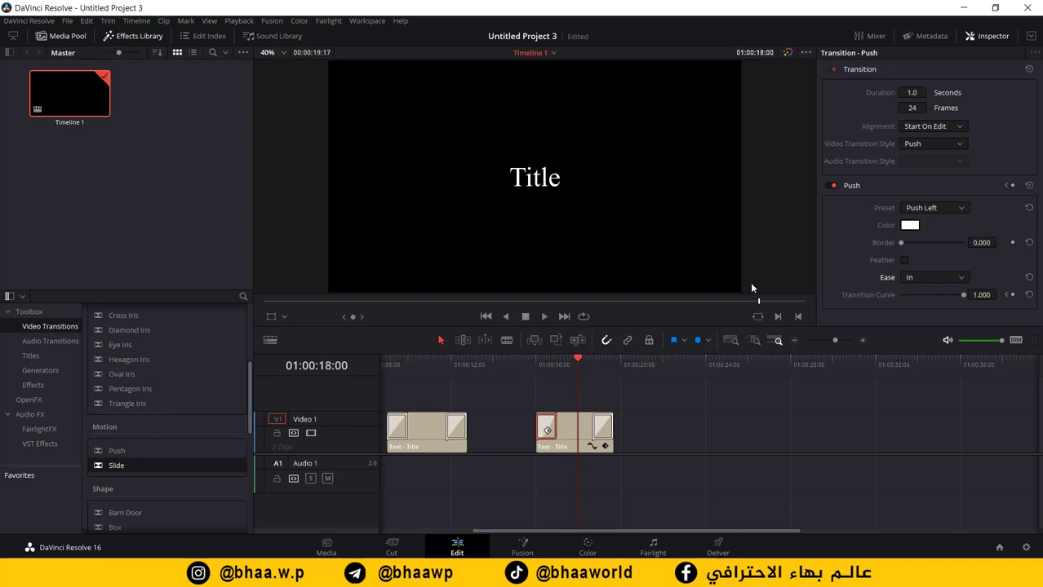
pyautogui.click(923, 277)
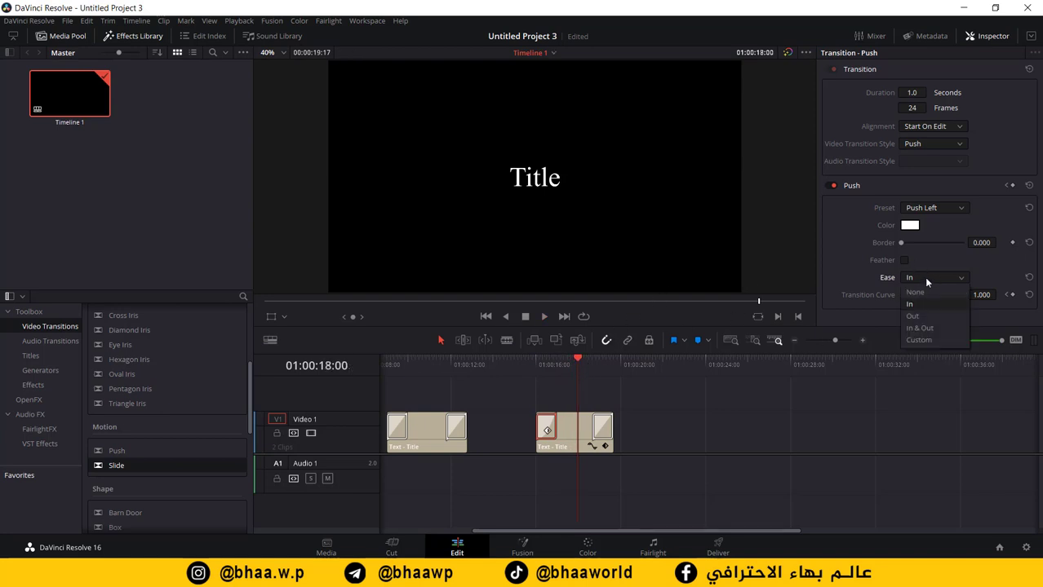
pyautogui.click(921, 328)
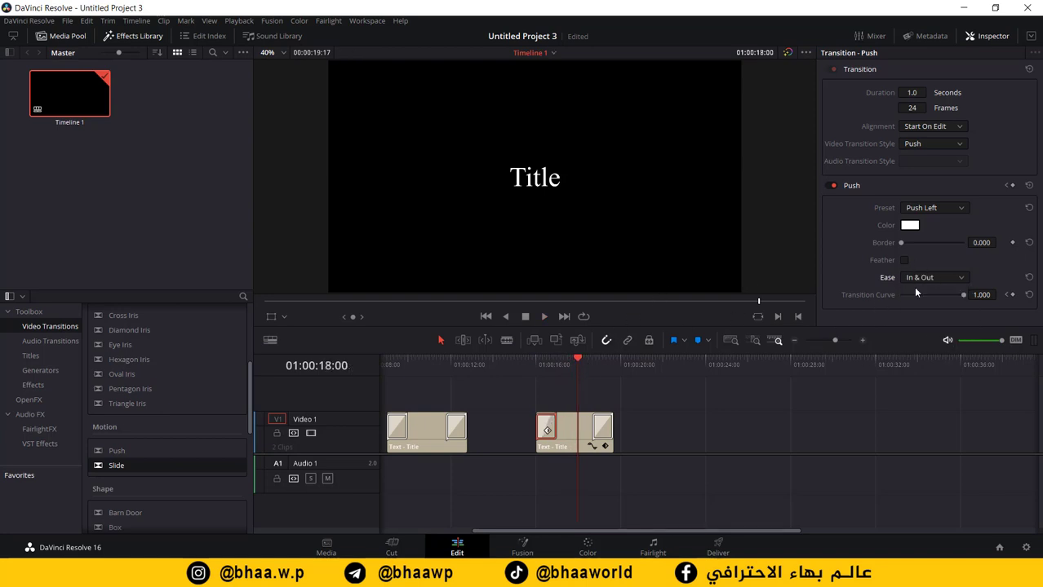
# Step: Set the ease of the second title's closing Slide transition to In & Out
pyautogui.click(603, 428)
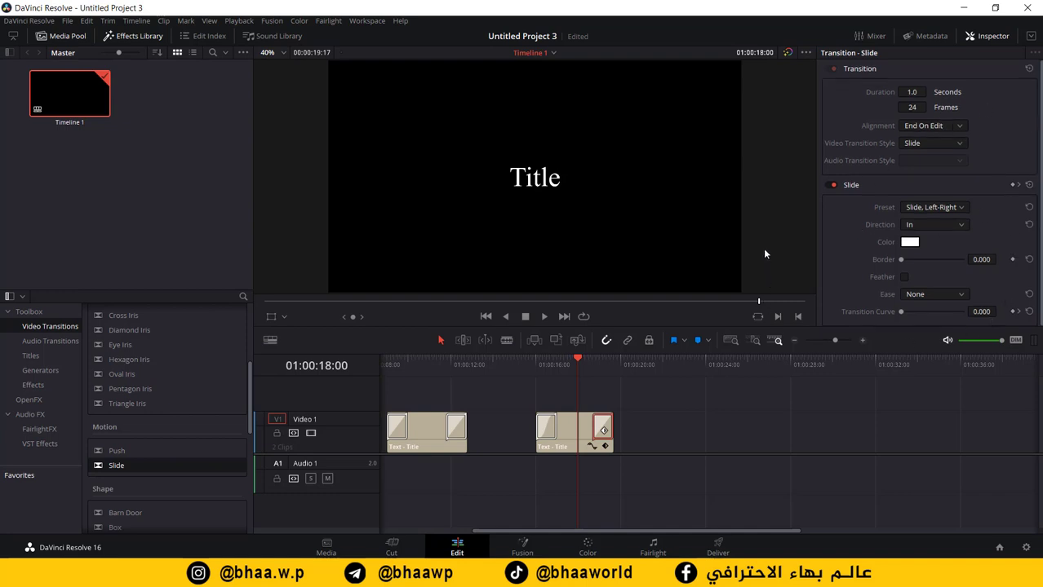
pyautogui.click(941, 295)
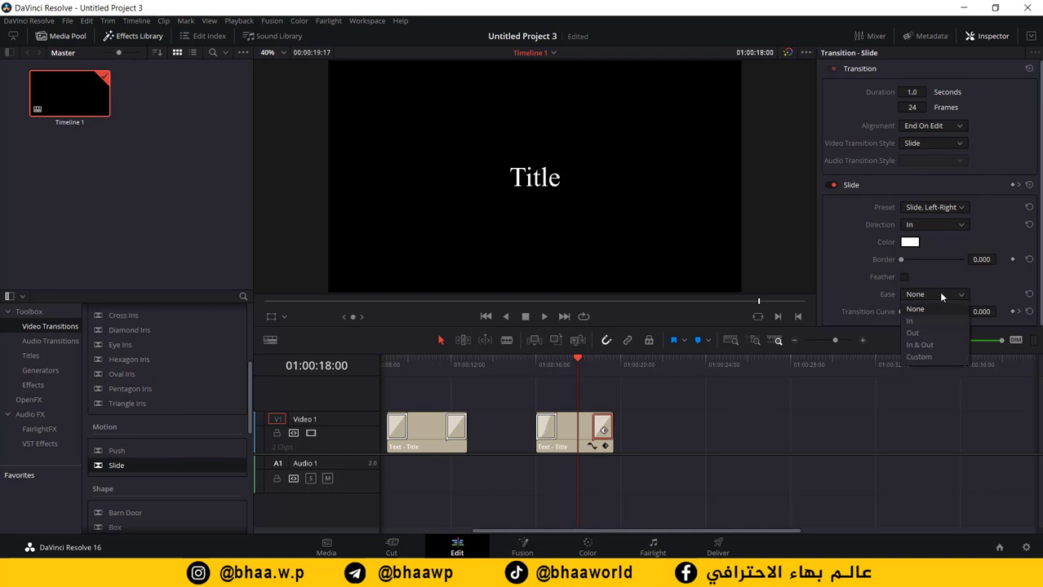
pyautogui.click(943, 346)
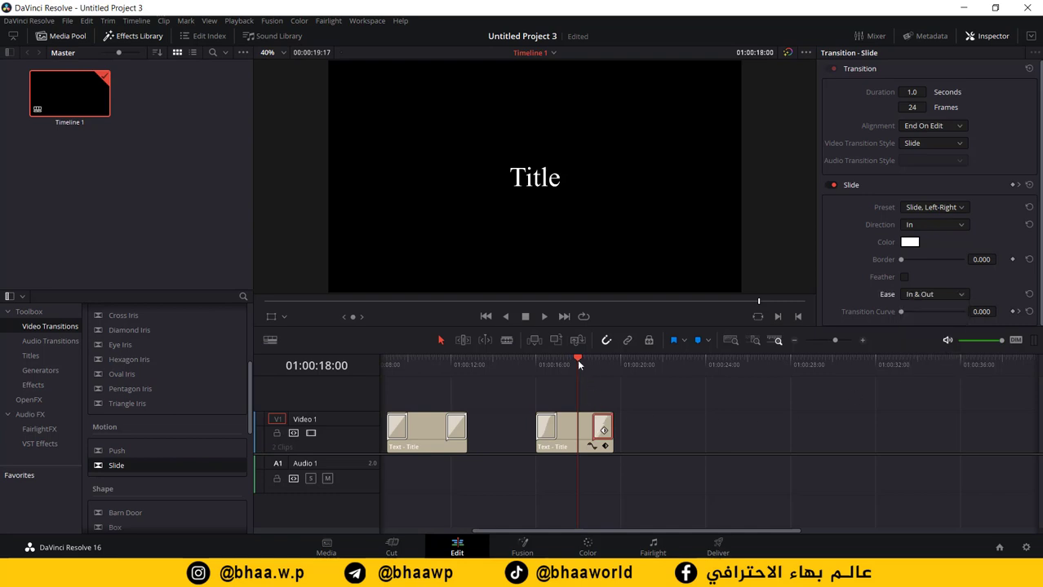
# Step: Play the closing transitions of the first and second titles to compare how they exit
pyautogui.press('space')
pyautogui.click(574, 365)
pyautogui.moveTo(574, 369); pyautogui.dragTo(446, 368)
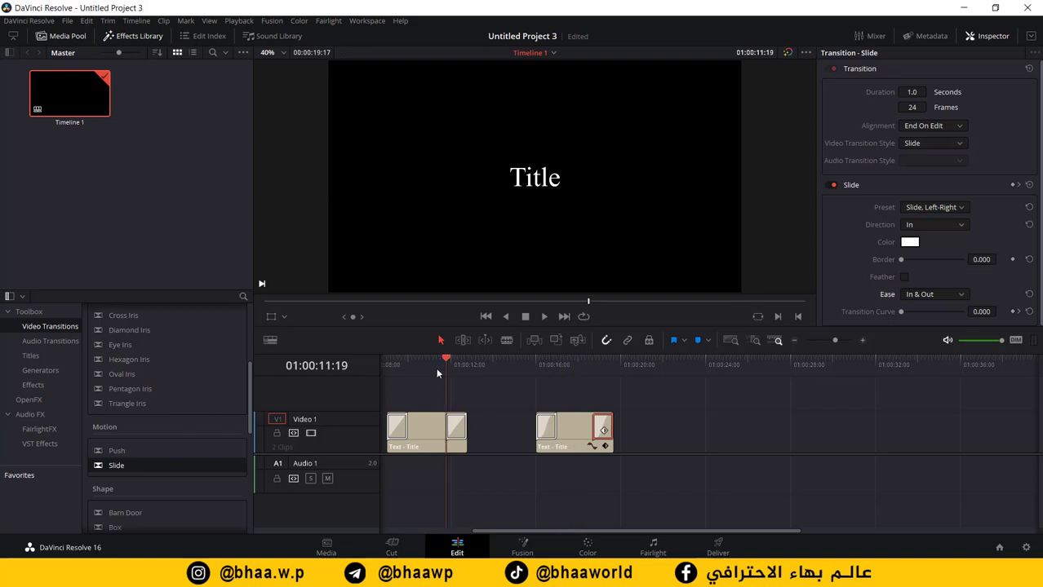
pyautogui.press('space')
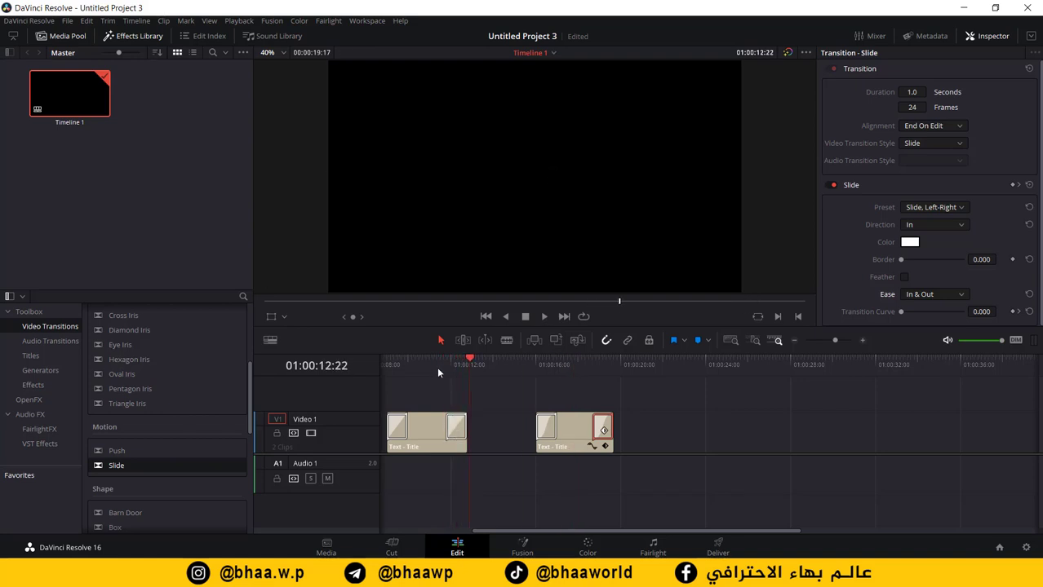
pyautogui.click(591, 362)
pyautogui.press('space')
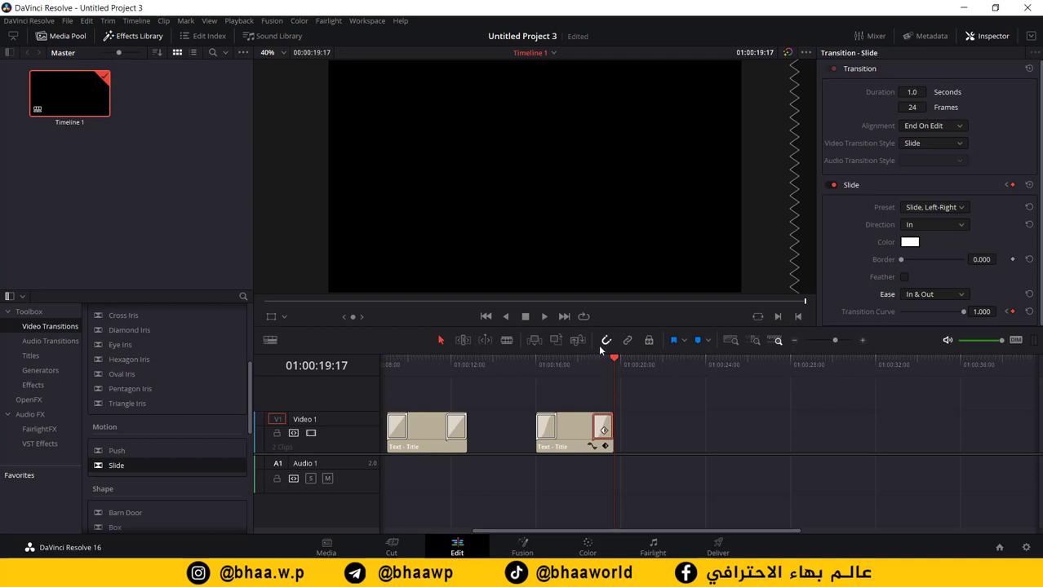
# Step: Move the second title clip onto a new Video 2 track above the first title, aligning their start points
pyautogui.moveTo(496, 374); pyautogui.dragTo(501, 374)
pyautogui.moveTo(569, 436); pyautogui.dragTo(419, 396)
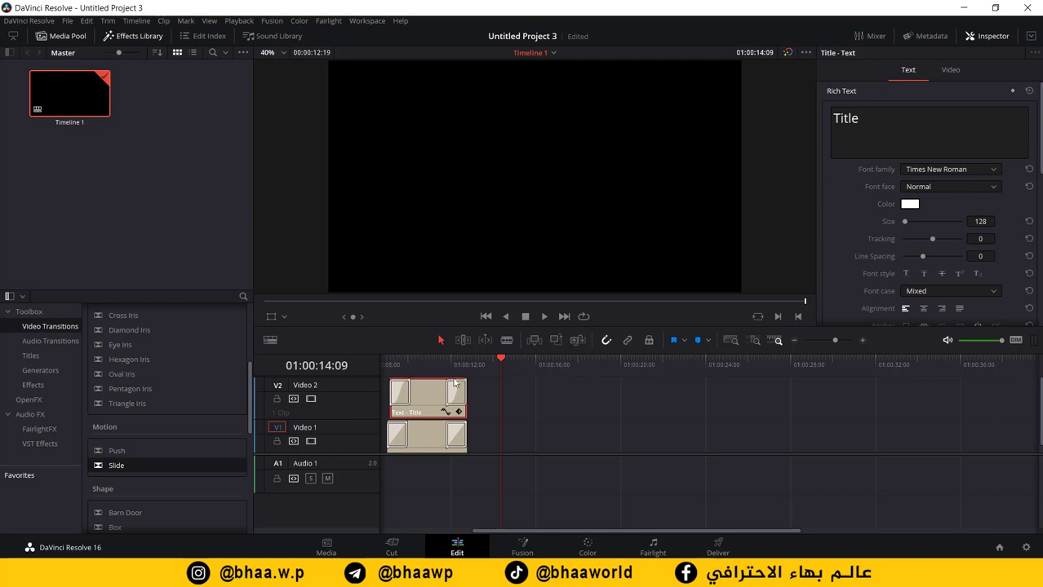
pyautogui.moveTo(429, 399); pyautogui.dragTo(419, 394)
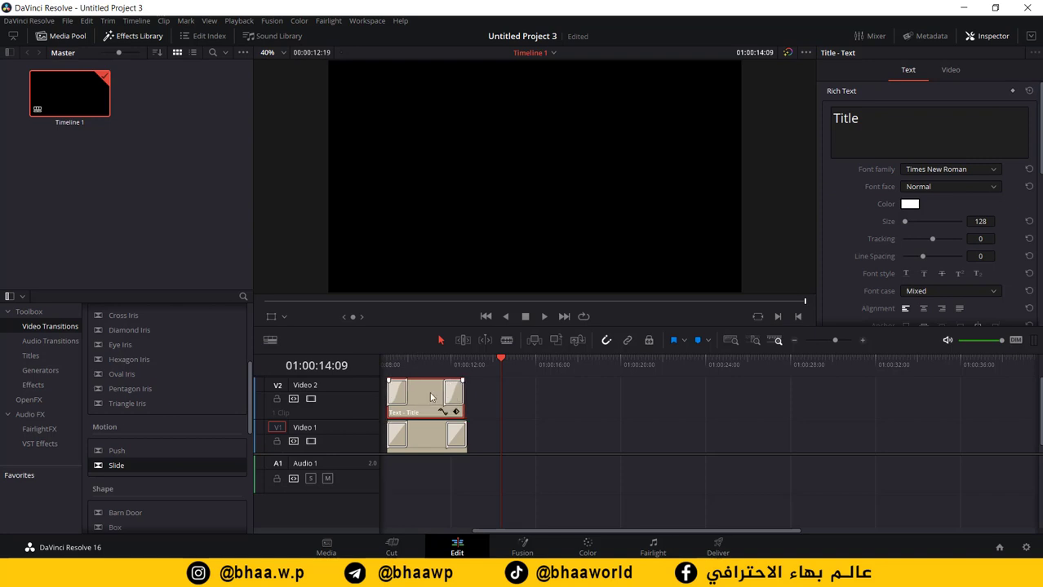
# Step: Separate the overlapping titles at 01:00:10:00, moving the Video 2 title lower and the Video 1 title higher in the frame
pyautogui.moveTo(503, 360); pyautogui.dragTo(408, 360)
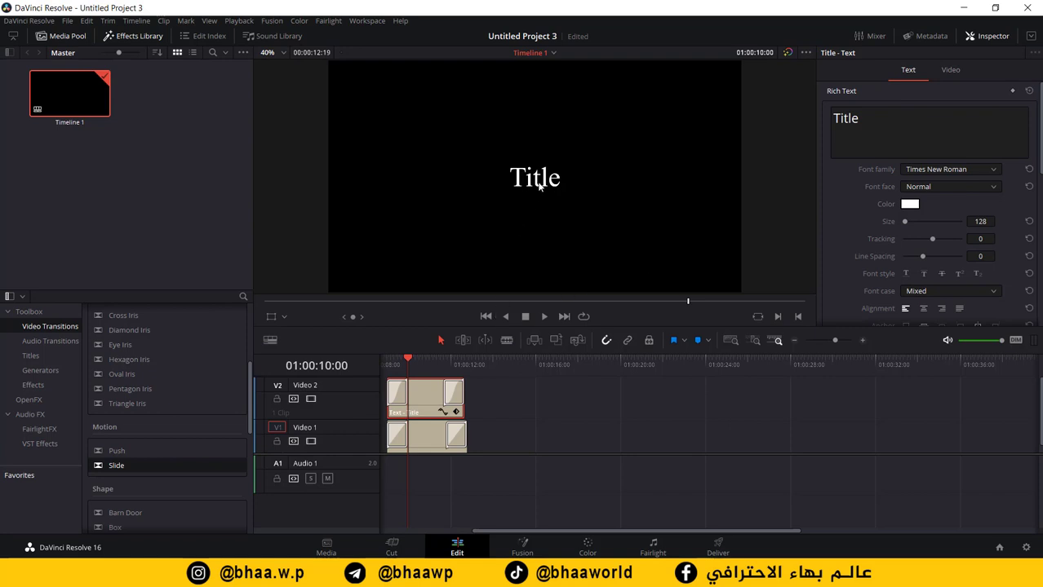
pyautogui.moveTo(538, 186); pyautogui.dragTo(539, 239)
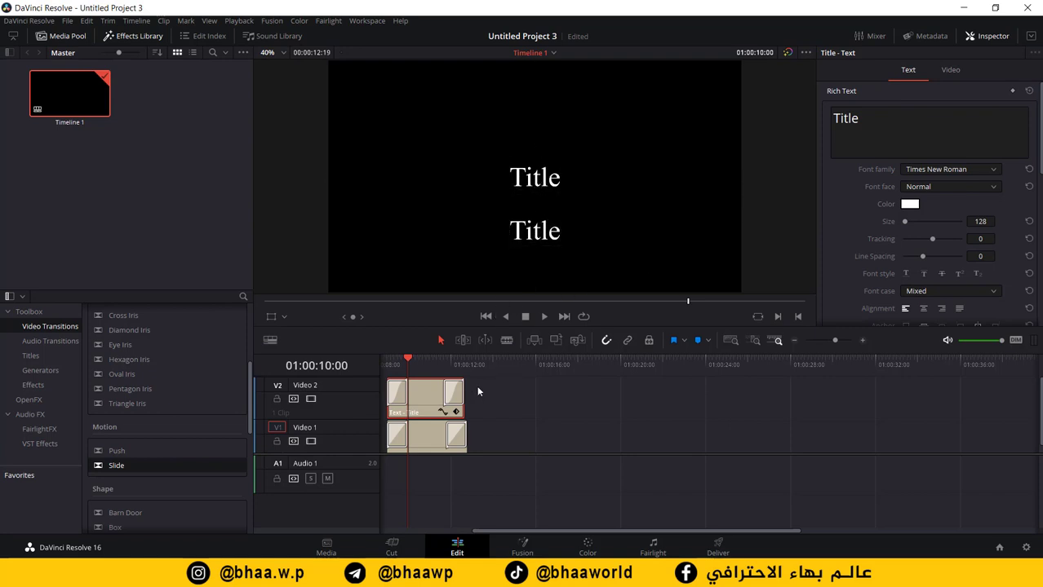
pyautogui.click(437, 439)
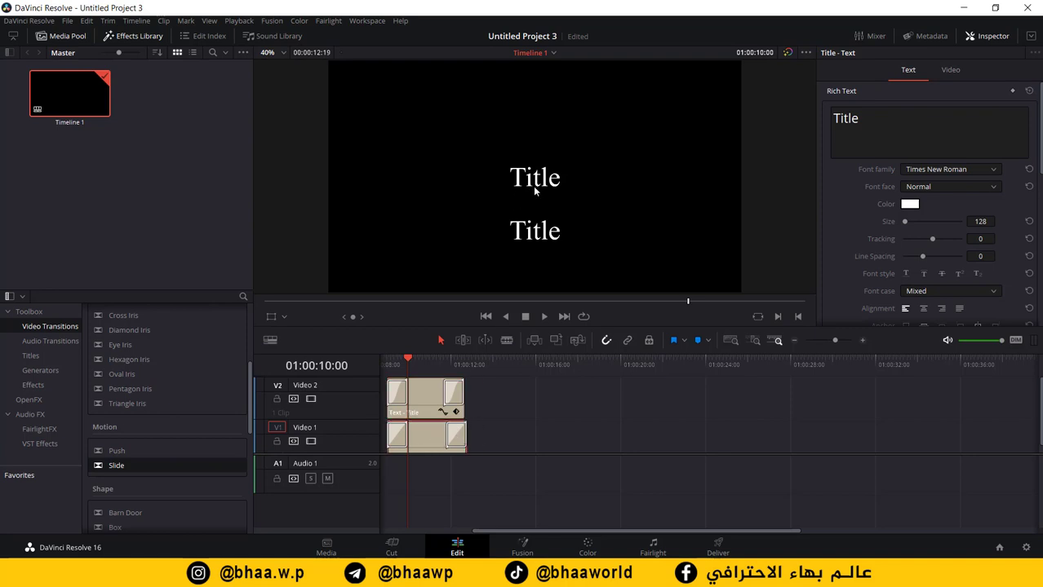
pyautogui.moveTo(535, 190); pyautogui.dragTo(535, 158)
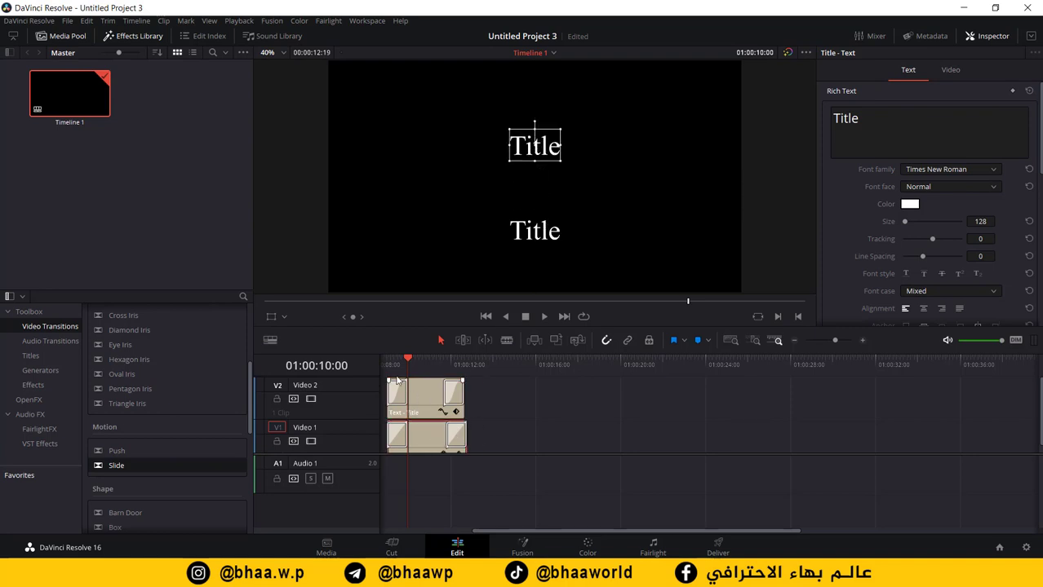
# Step: Play the stacked titles from 01:00:09:00 several times to compare eased and non-eased motion
pyautogui.moveTo(408, 362); pyautogui.dragTo(571, 375)
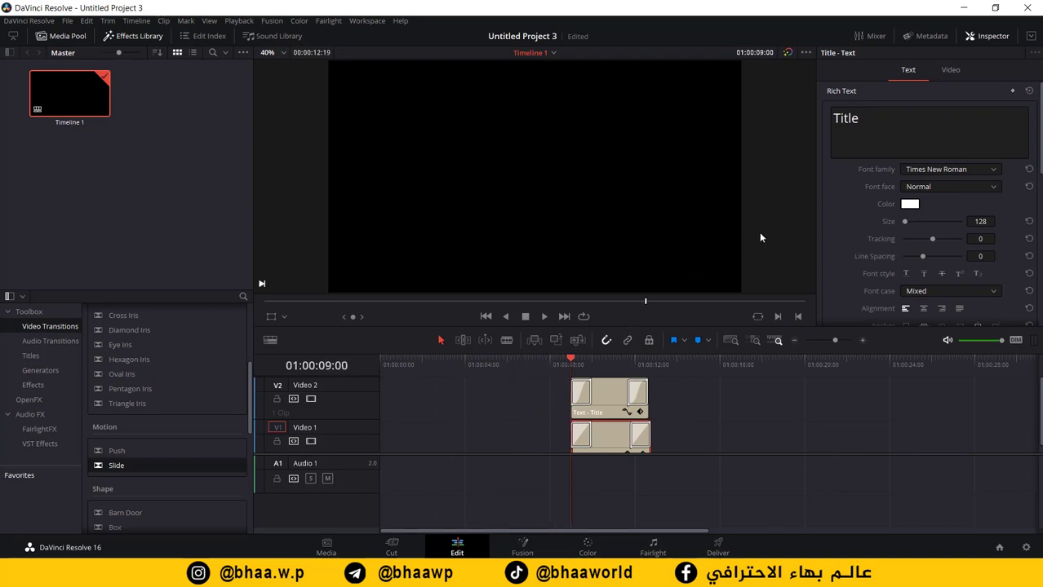
pyautogui.press('space')
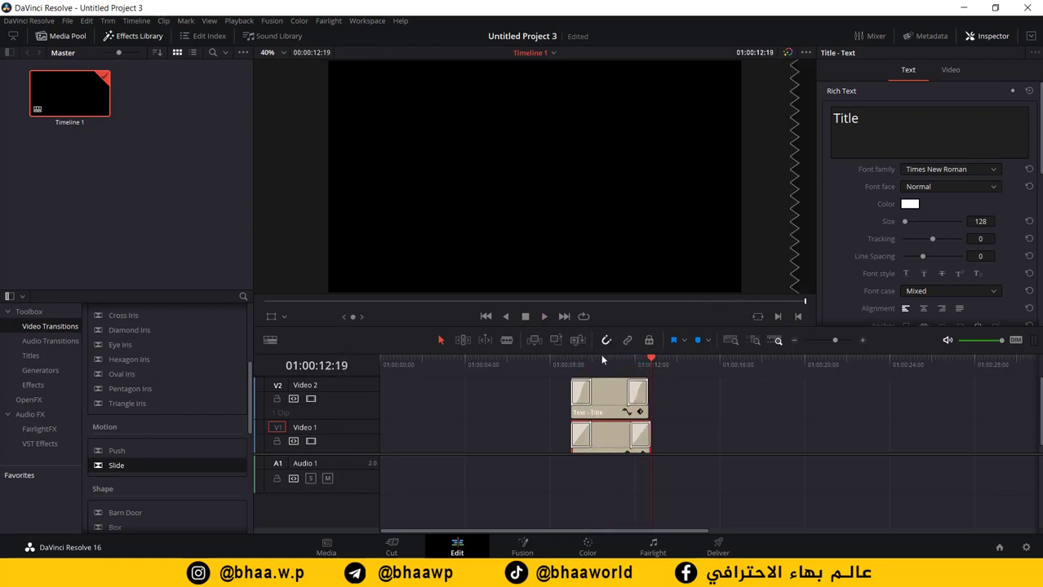
pyautogui.click(567, 361)
pyautogui.press('space')
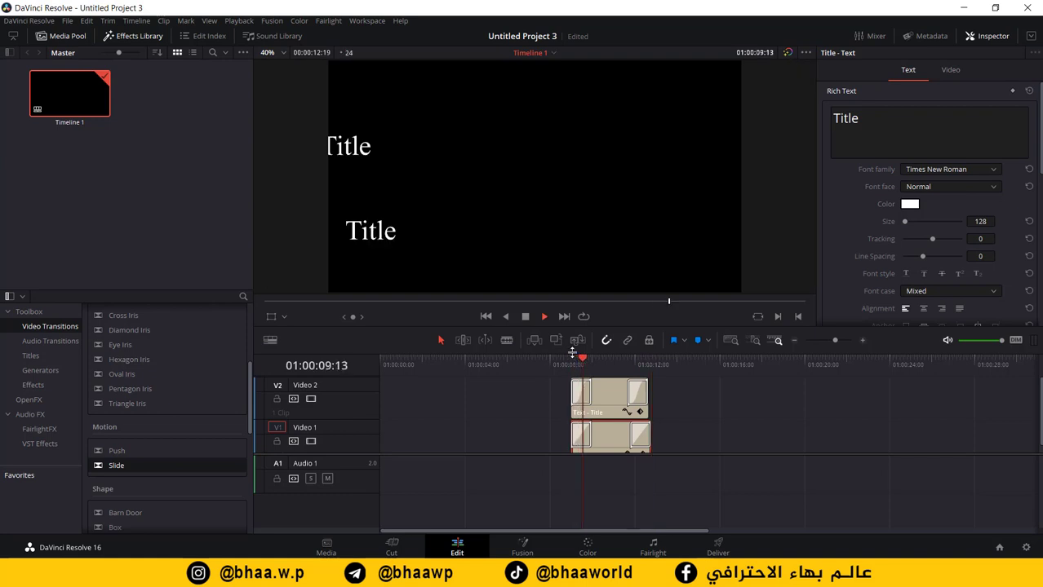
pyautogui.moveTo(586, 362); pyautogui.dragTo(570, 365)
pyautogui.press('space')
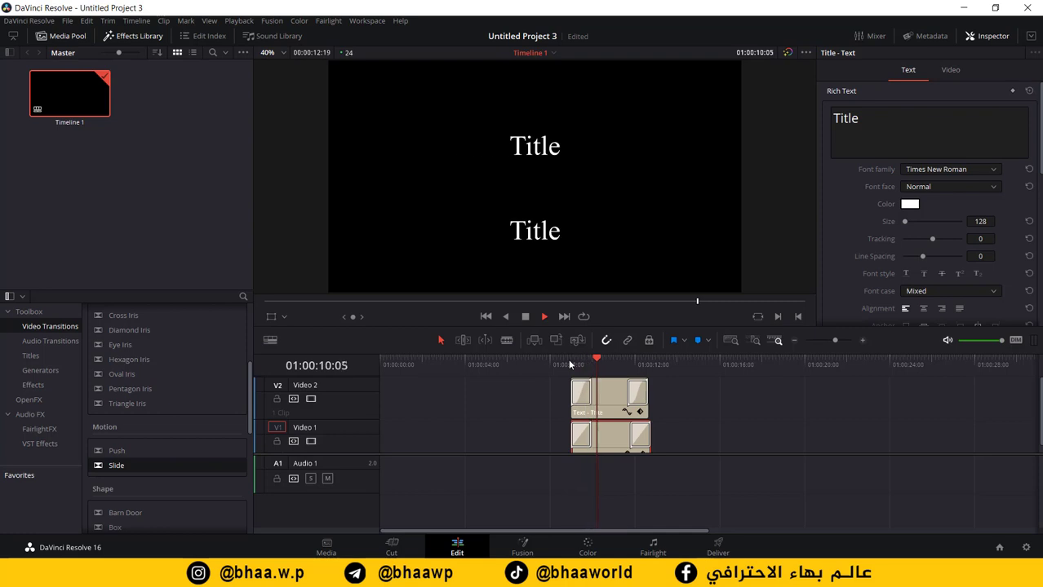
pyautogui.click(559, 363)
pyautogui.press('space')
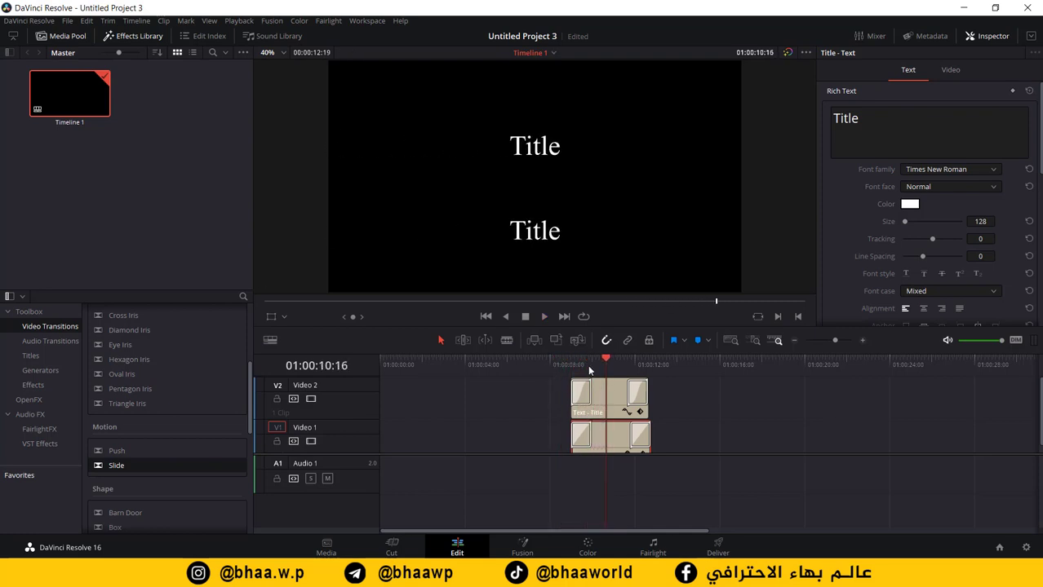
pyautogui.press('space')
# Step: Inspect the ease settings of the opening Push transitions on the Video 1 and Video 2 titles
pyautogui.click(581, 438)
pyautogui.click(581, 438)
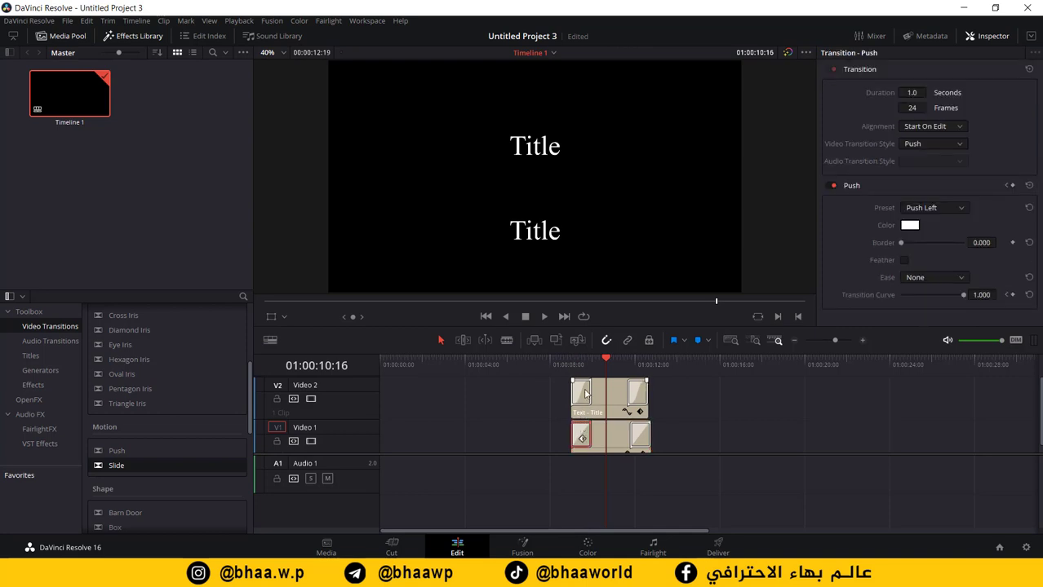
pyautogui.click(583, 395)
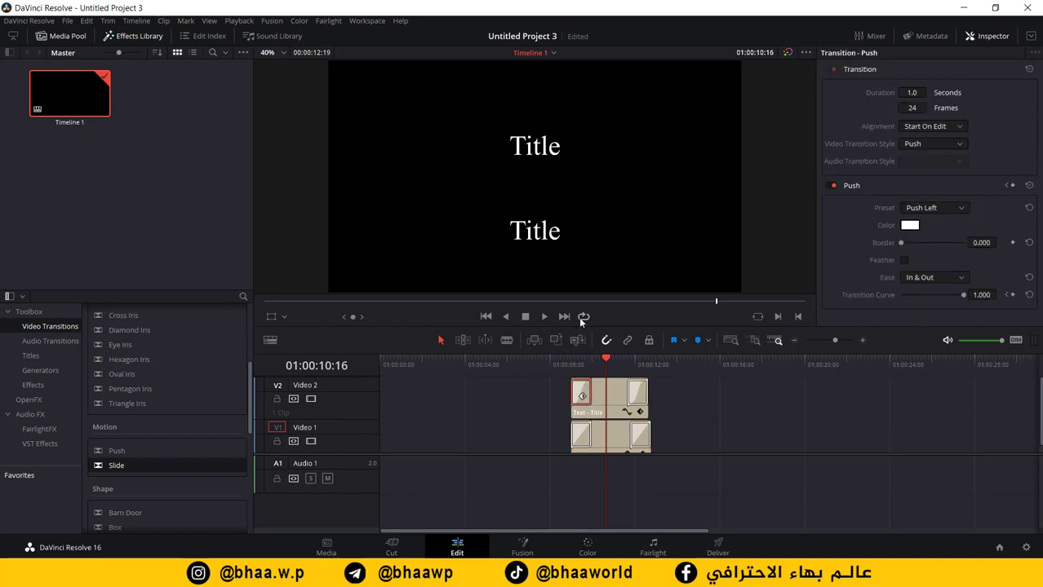
# Step: Replay the stacked titles from about 01:00:09:00 to compare their opening Push motion
pyautogui.moveTo(608, 364); pyautogui.dragTo(573, 364)
pyautogui.press('space')
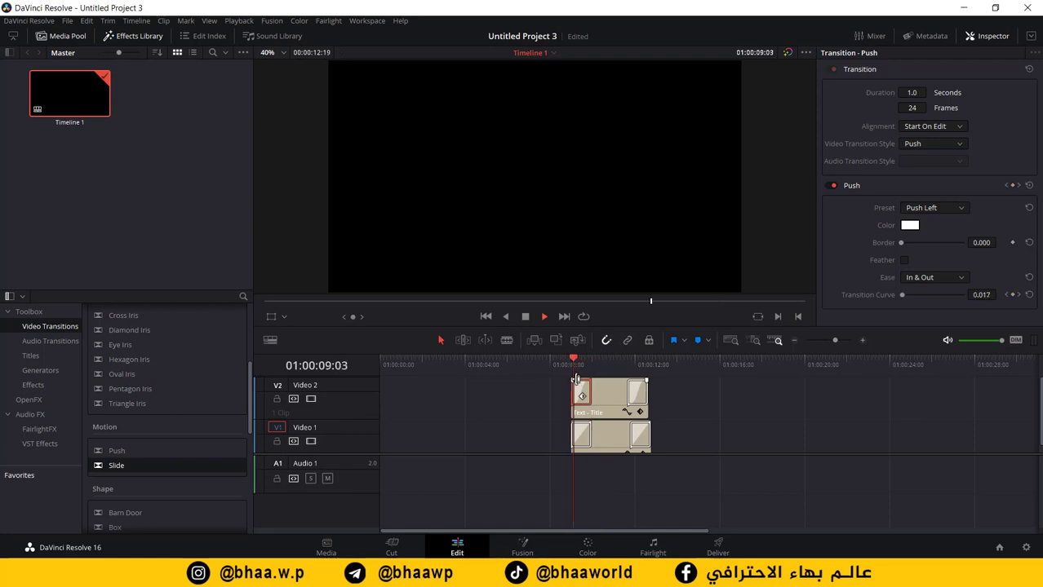
pyautogui.press('space')
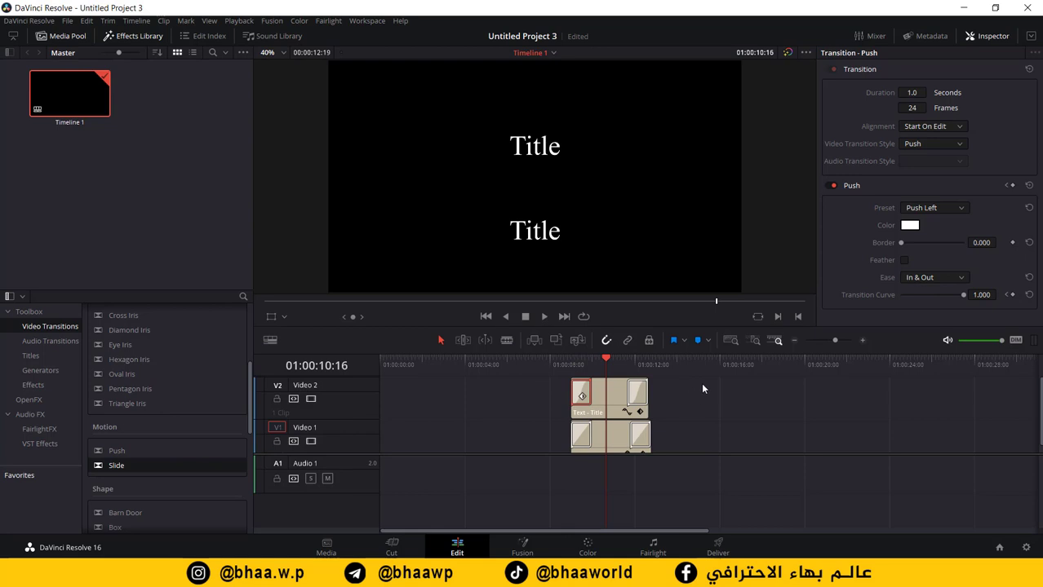
# Step: Replace both stacked titles with a single Text title on Video 1, starting at about 01:00:04:16
pyautogui.moveTo(704, 405); pyautogui.dragTo(558, 443)
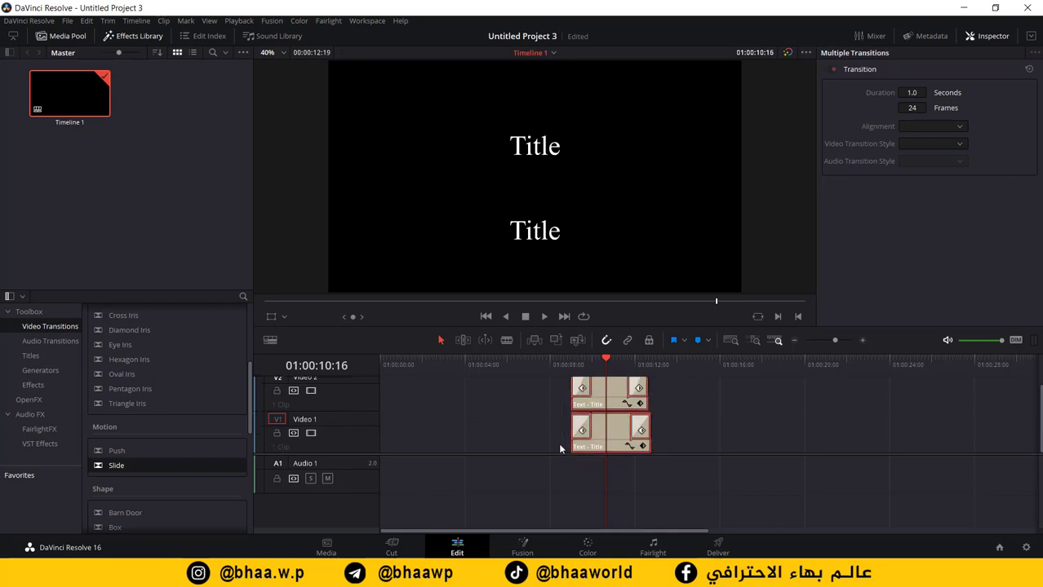
pyautogui.press('Delete')
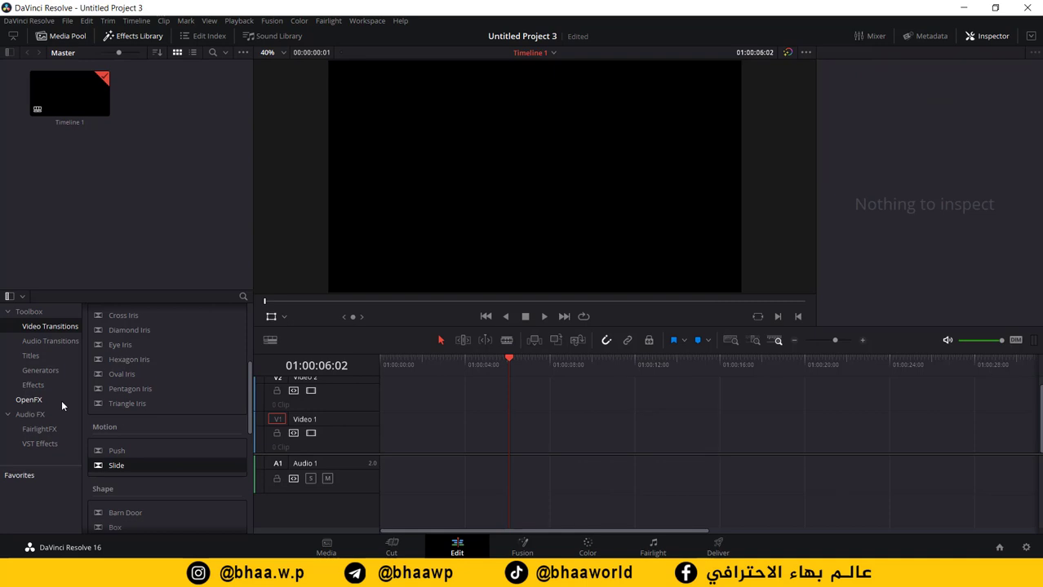
pyautogui.click(33, 357)
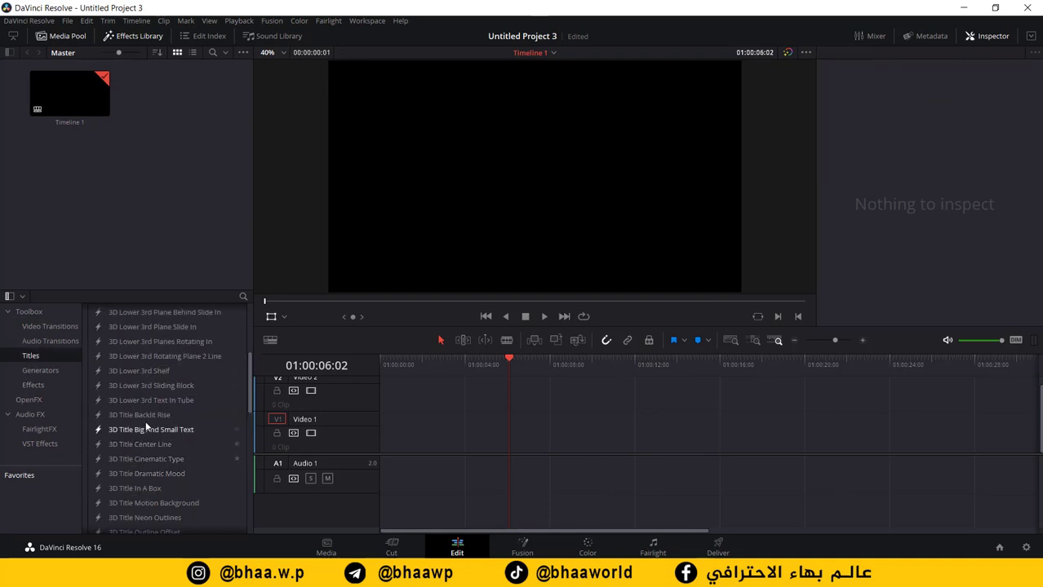
pyautogui.moveTo(118, 402); pyautogui.dragTo(481, 438)
pyautogui.click(530, 417)
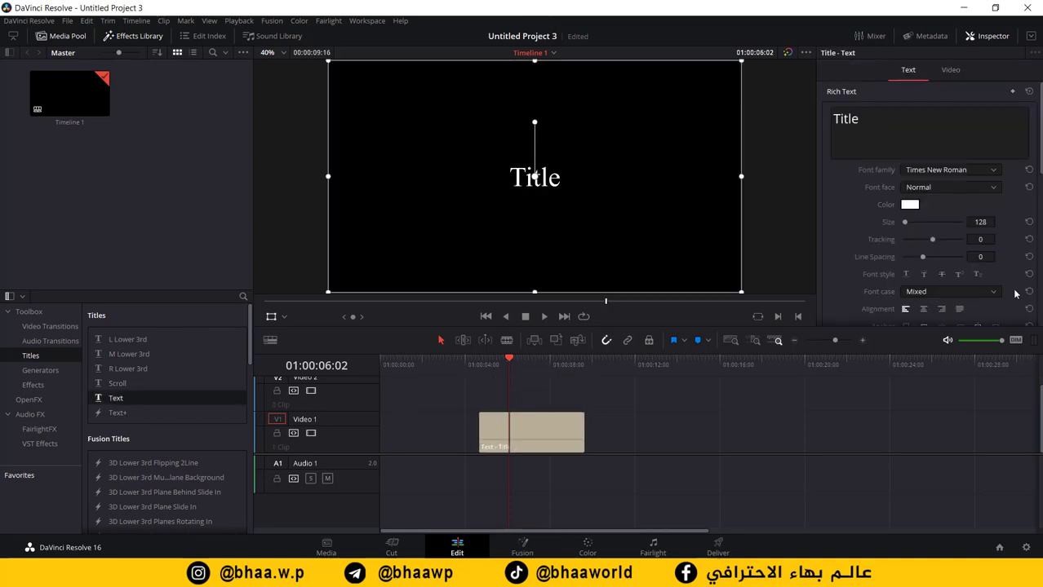
# Step: Set the new title's font face to Bold and convert the title into a compound clip with the default name
pyautogui.click(943, 186)
pyautogui.click(938, 222)
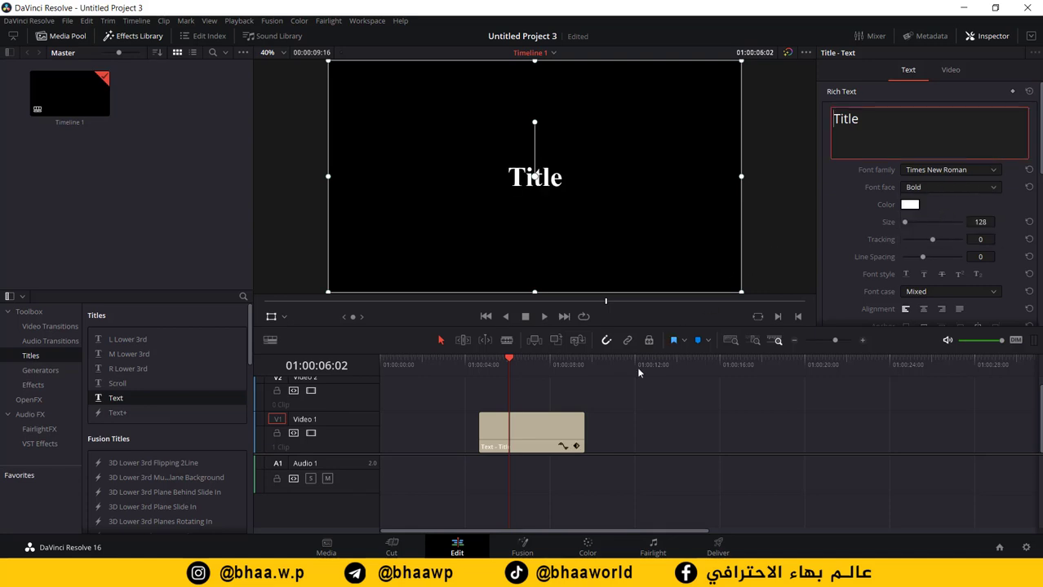
pyautogui.click(530, 435)
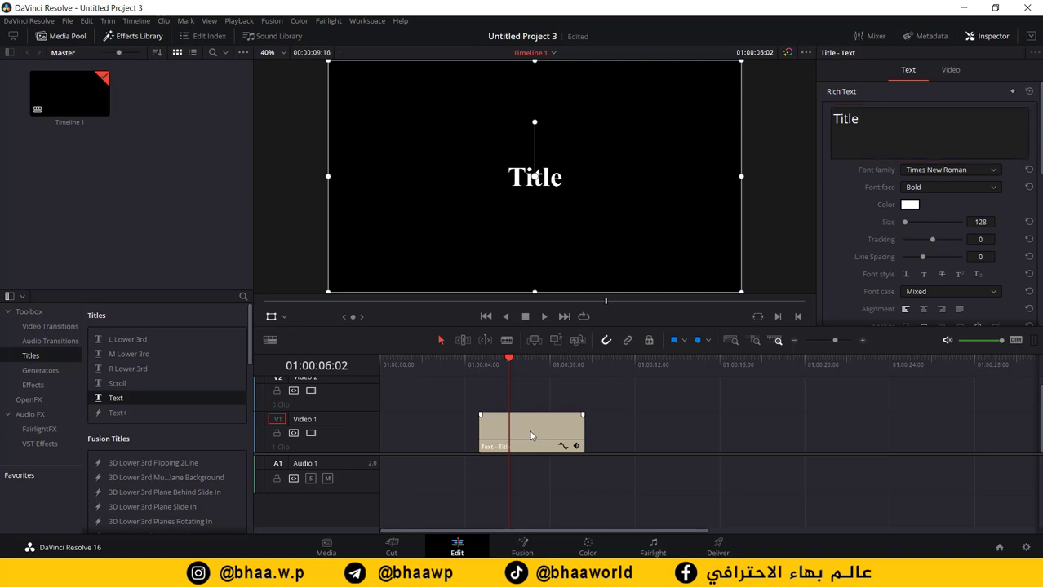
pyautogui.rightClick(531, 436)
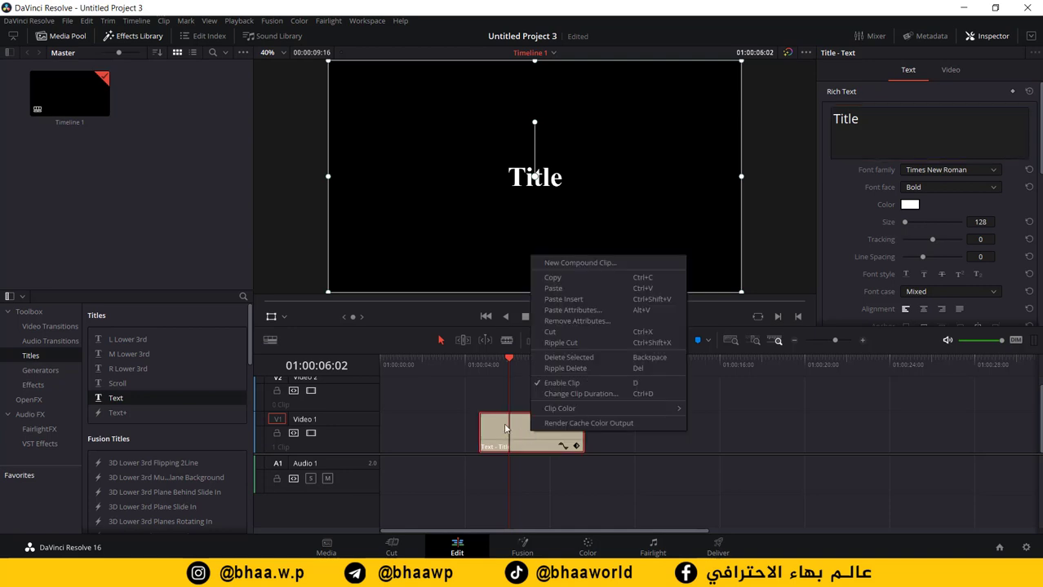
pyautogui.click(580, 262)
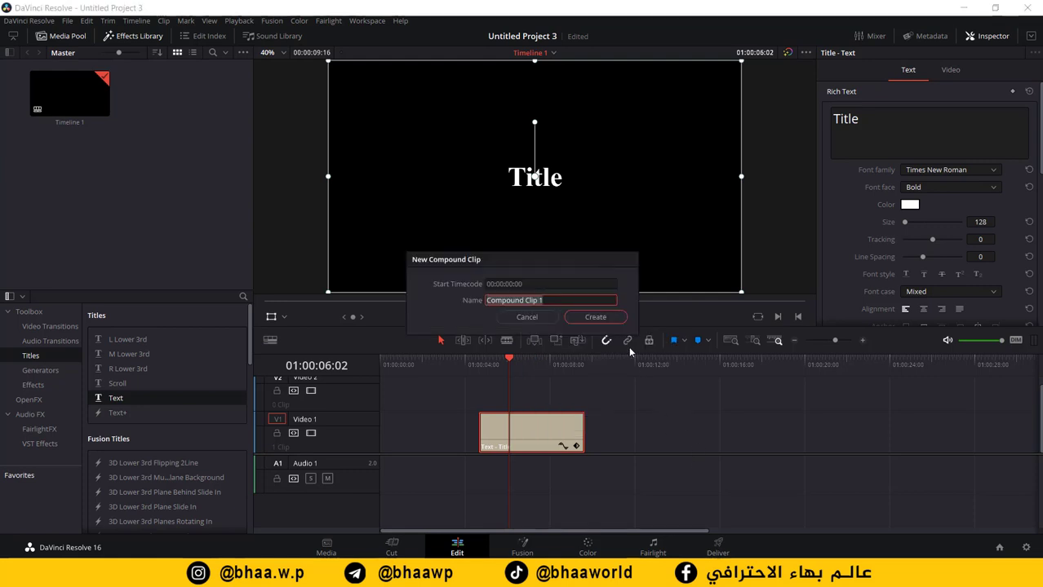
pyautogui.click(595, 318)
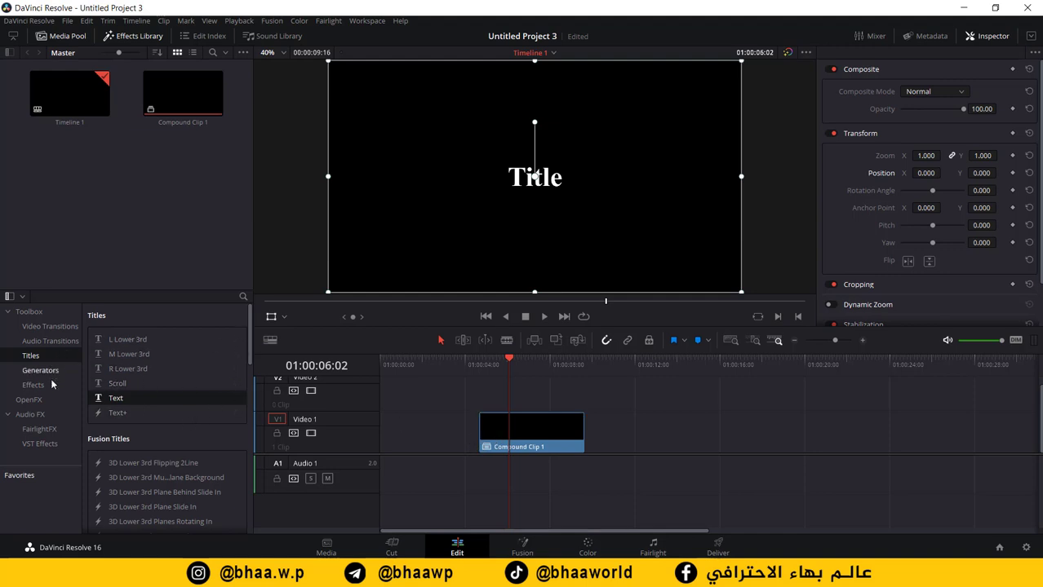
# Step: Apply the ResolveFX Transform effect Camera Shake to the compound clip on Video 1
pyautogui.click(32, 402)
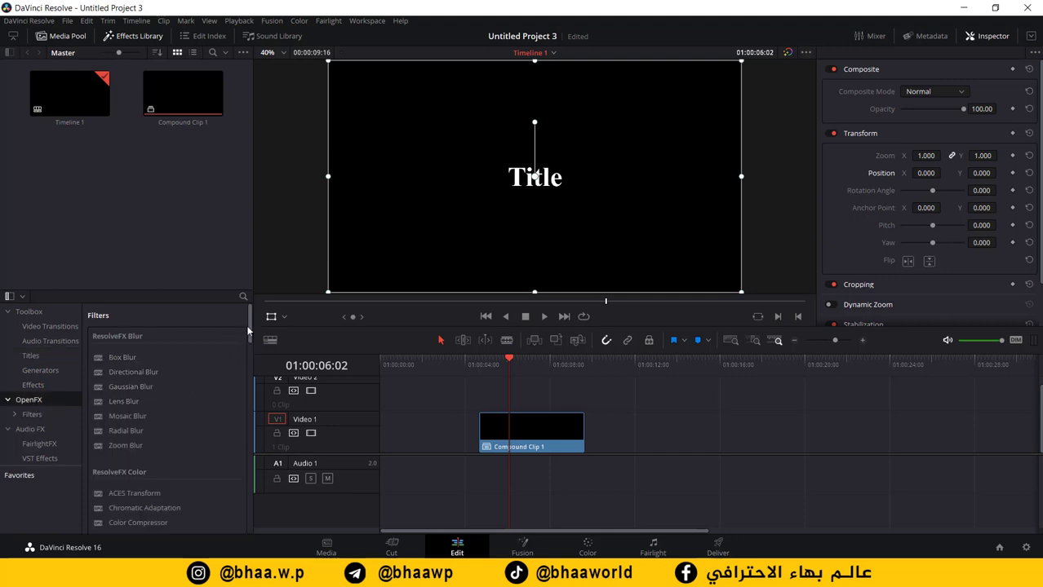
pyautogui.moveTo(251, 332); pyautogui.dragTo(250, 513)
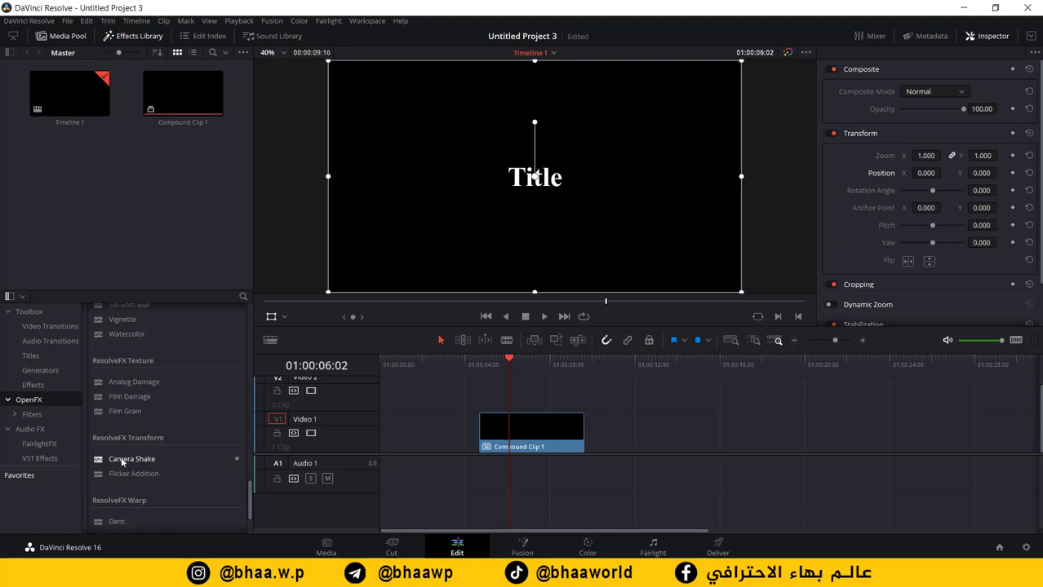
pyautogui.moveTo(122, 463); pyautogui.dragTo(519, 431)
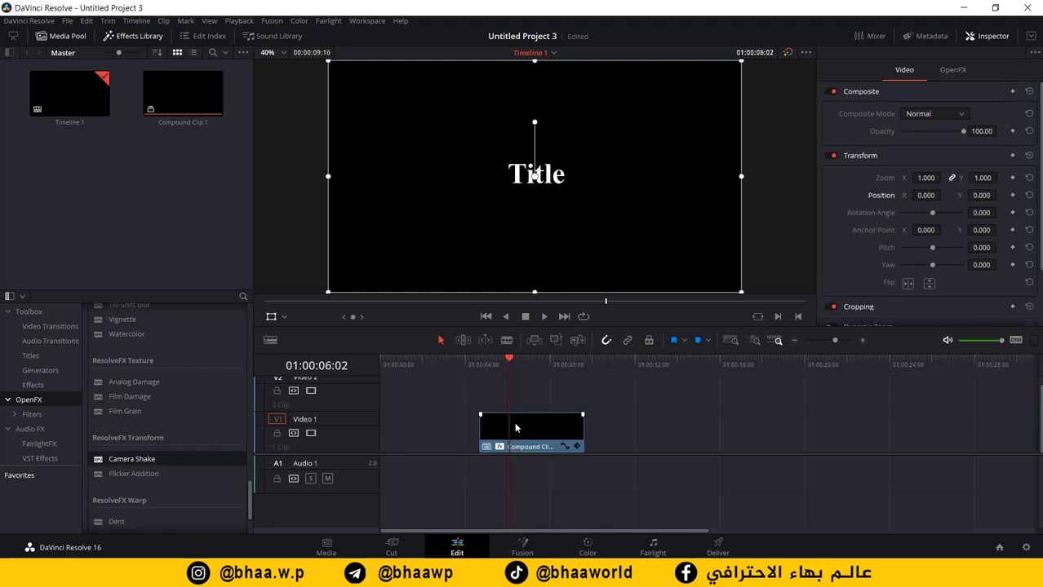
# Step: Play the compound clip from its start at 01:00:04:16 to check the Camera Shake motion
pyautogui.click(508, 364)
pyautogui.moveTo(509, 364); pyautogui.dragTo(480, 364)
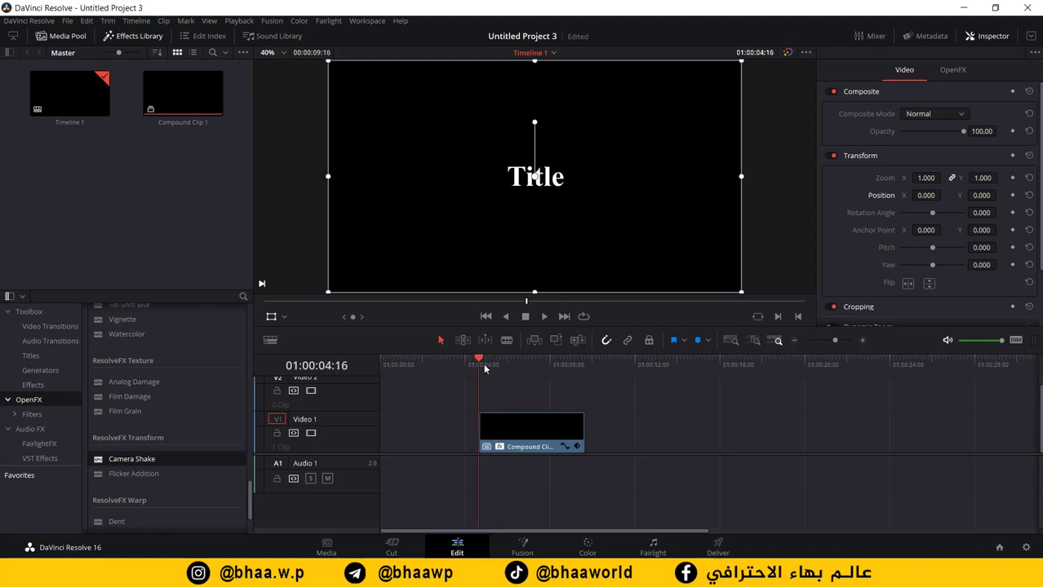
pyautogui.press('space')
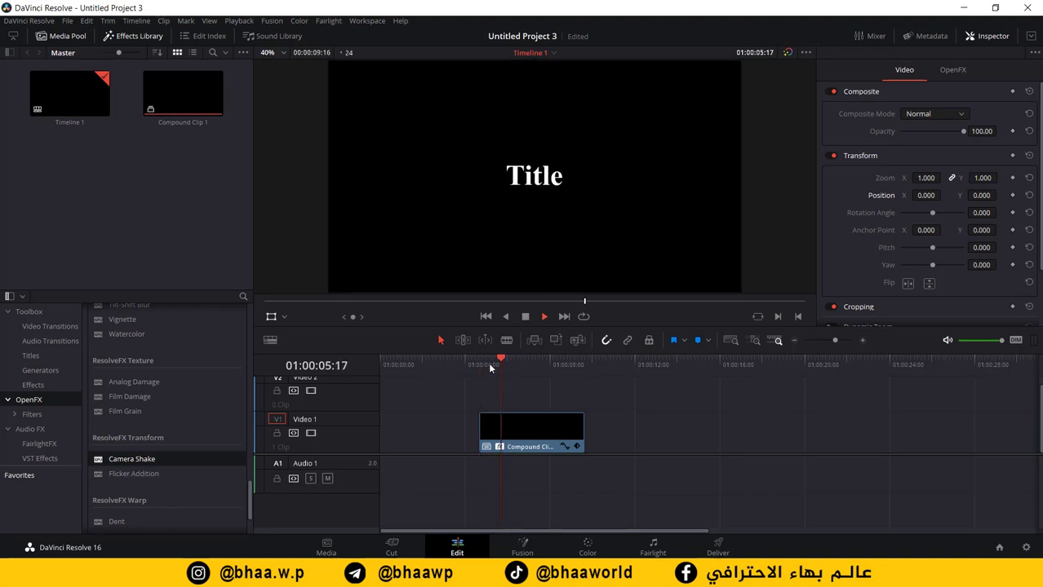